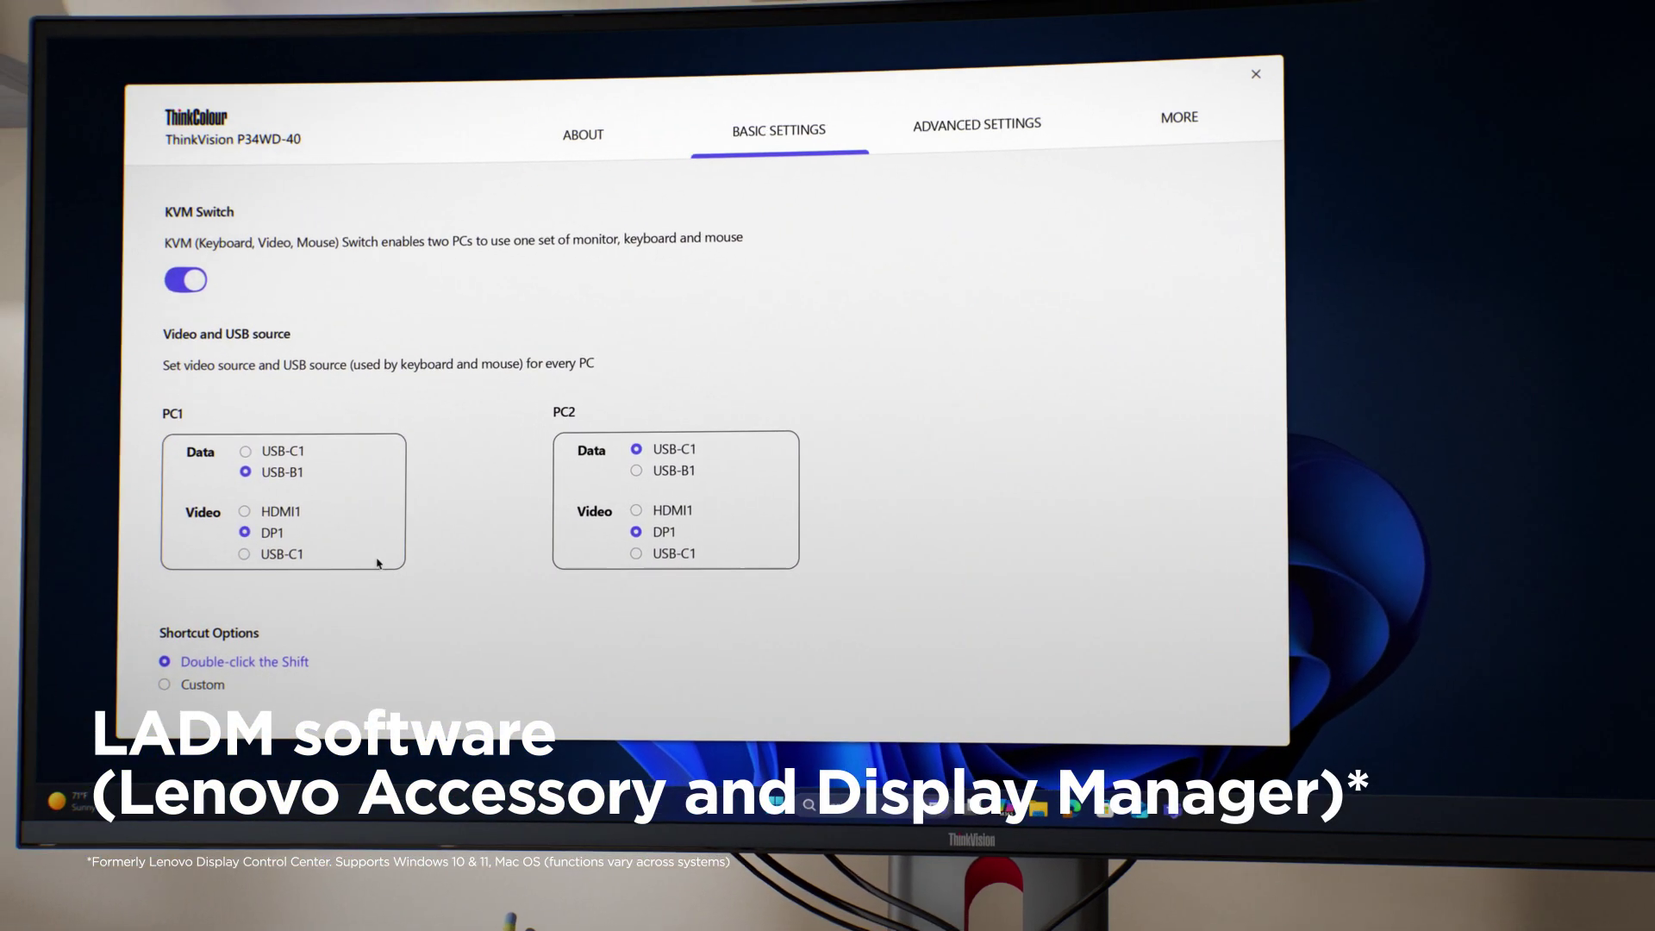
# - Switch PC2's video source from DP1 to USB-C1 in Basic Settings, keeping KVM enabled
pyautogui.click(559, 544)
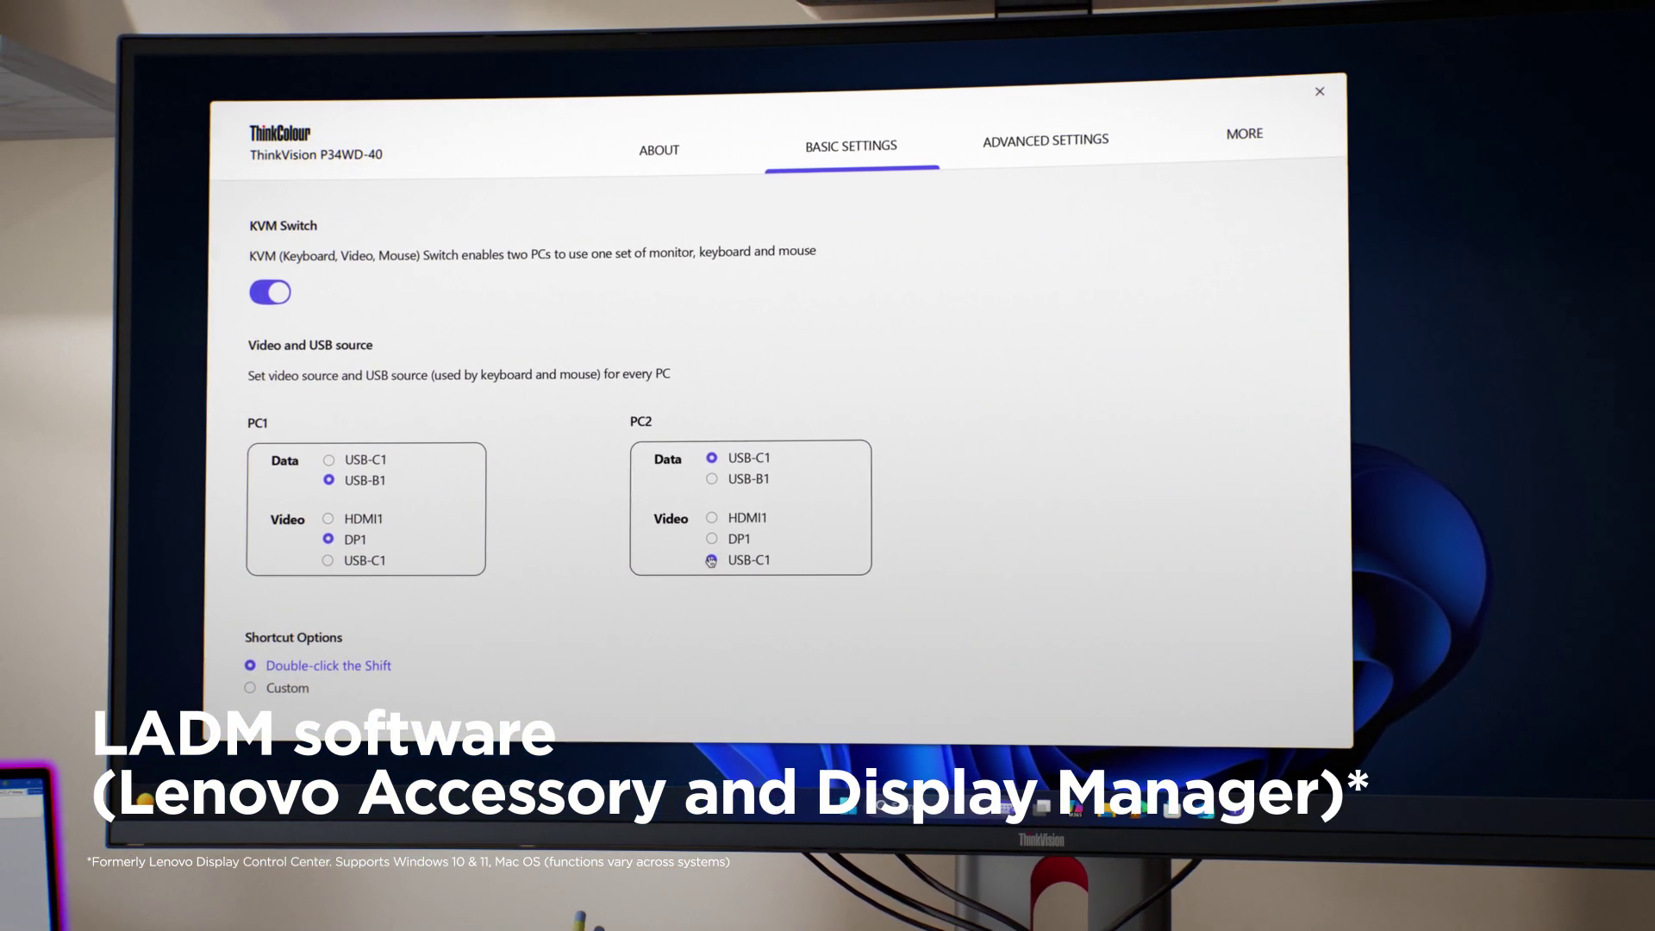